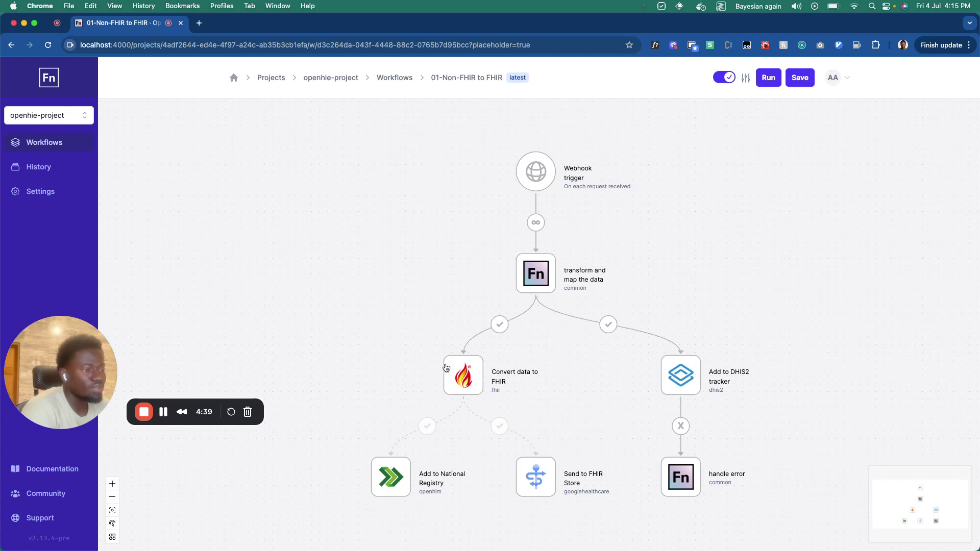
Add a new step named Hello that follows the Convert data to FHIR step.
{"action": "left_click_drag", "start_coordinate": [558, 386], "coordinate": [584, 325]}
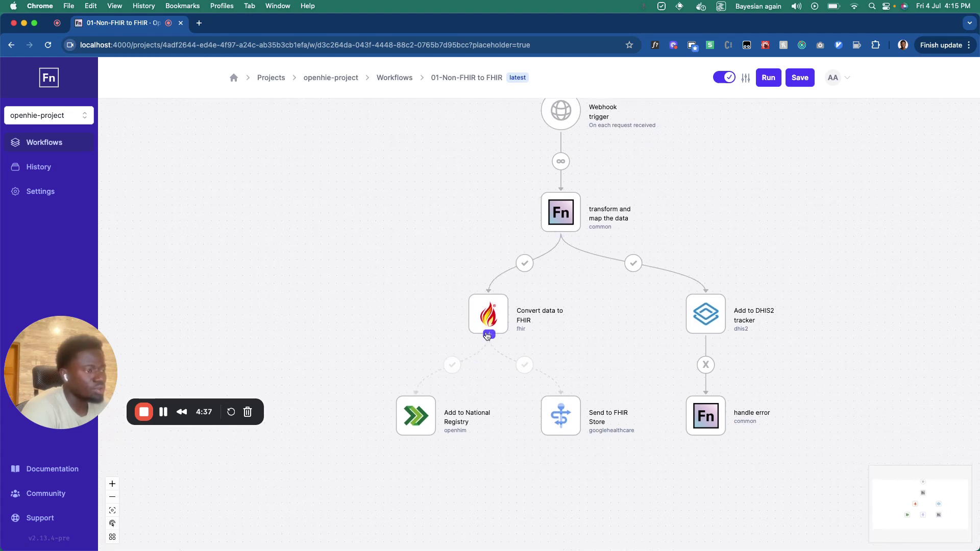
{"action": "left_click", "coordinate": [487, 335]}
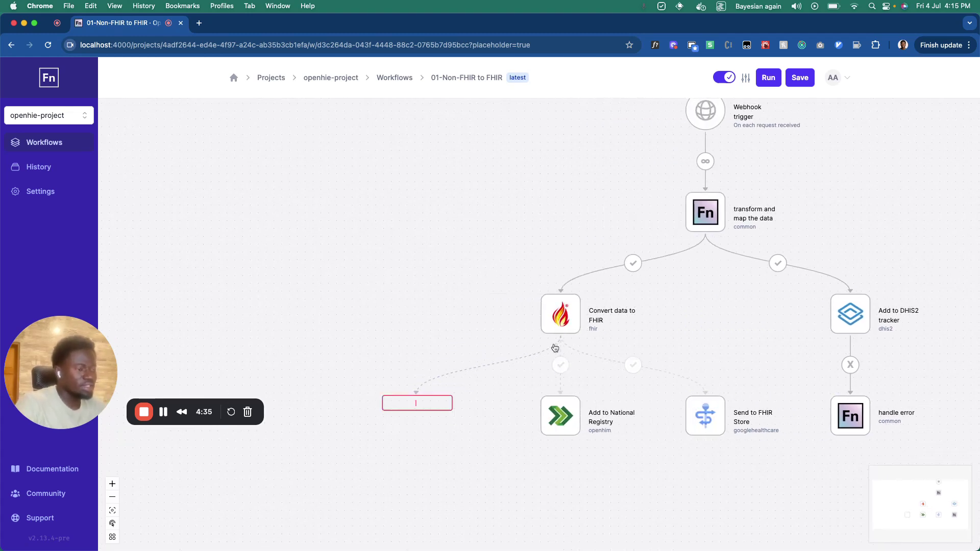
{"action": "type", "text": "Hello"}
{"action": "key", "text": "Return"}
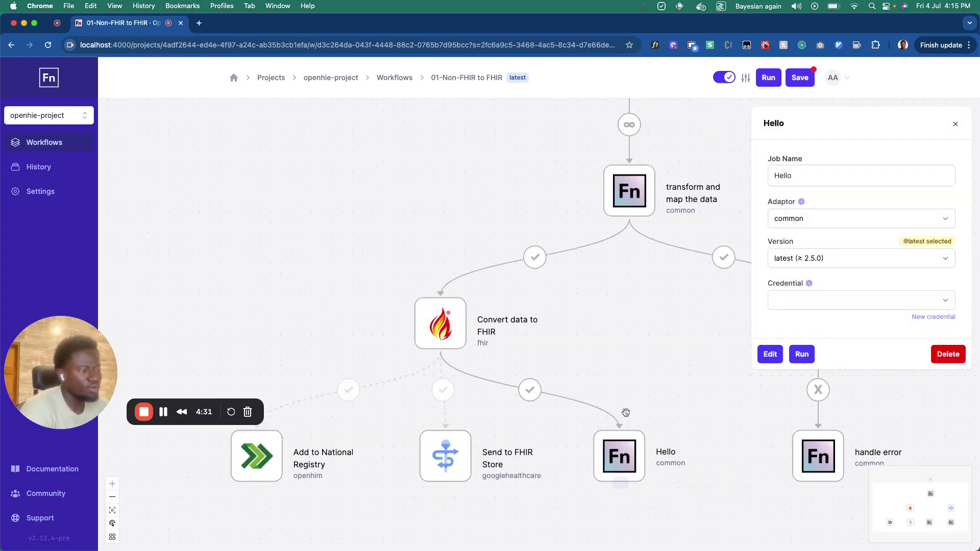
{"action": "mouse_move", "coordinate": [641, 447]}
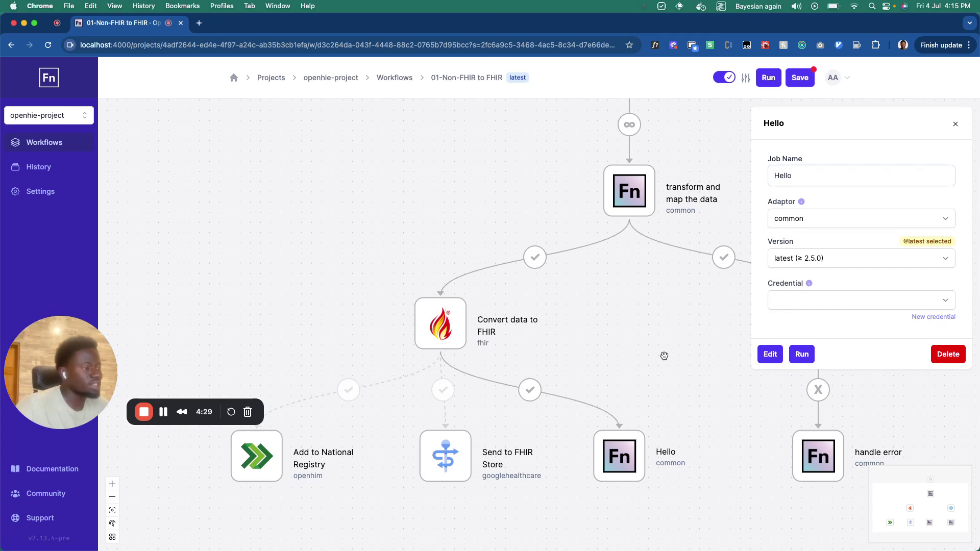
Connect the transform and map the data step to both the handle error step and the Hello step.
{"action": "scroll", "coordinate": [664, 356], "scroll_direction": "down", "scroll_amount": 3}
{"action": "left_click_drag", "start_coordinate": [669, 350], "coordinate": [554, 317]}
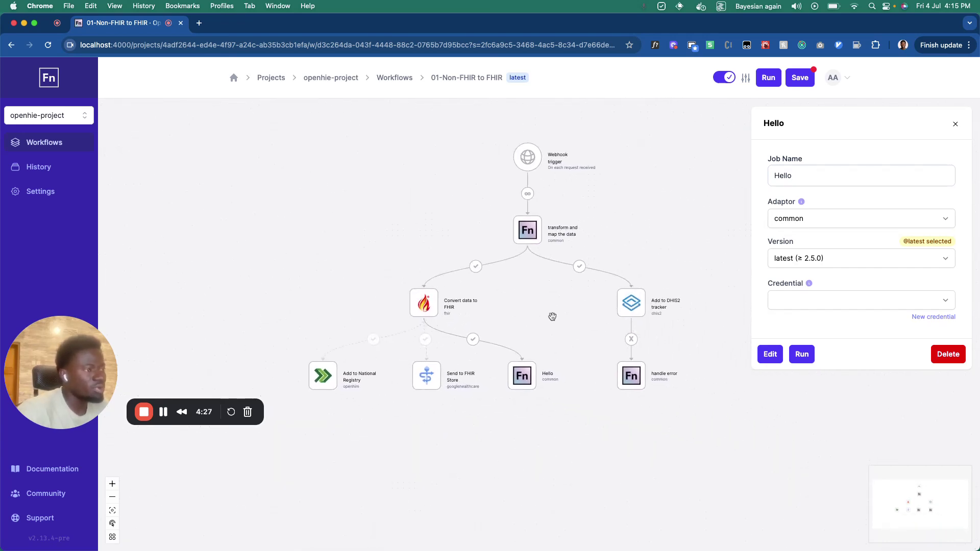
{"action": "scroll", "coordinate": [612, 259], "scroll_direction": "up", "scroll_amount": 3}
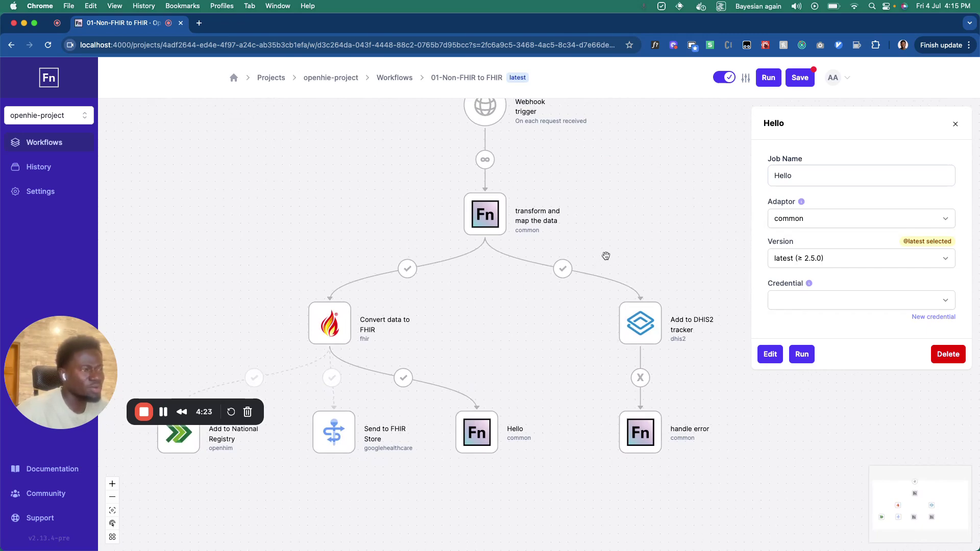
{"action": "mouse_move", "coordinate": [486, 239]}
{"action": "left_click_drag", "start_coordinate": [486, 239], "coordinate": [653, 431]}
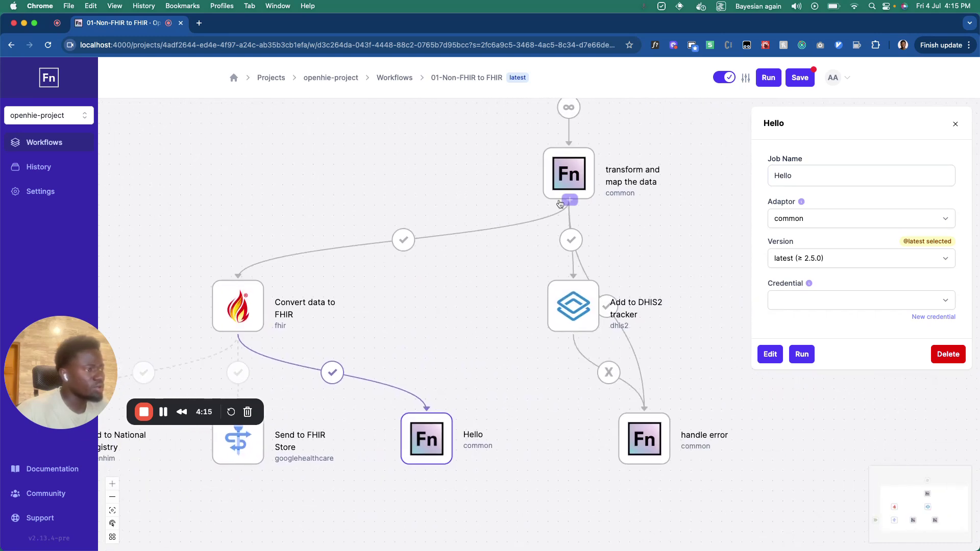
{"action": "left_click_drag", "start_coordinate": [565, 201], "coordinate": [426, 425]}
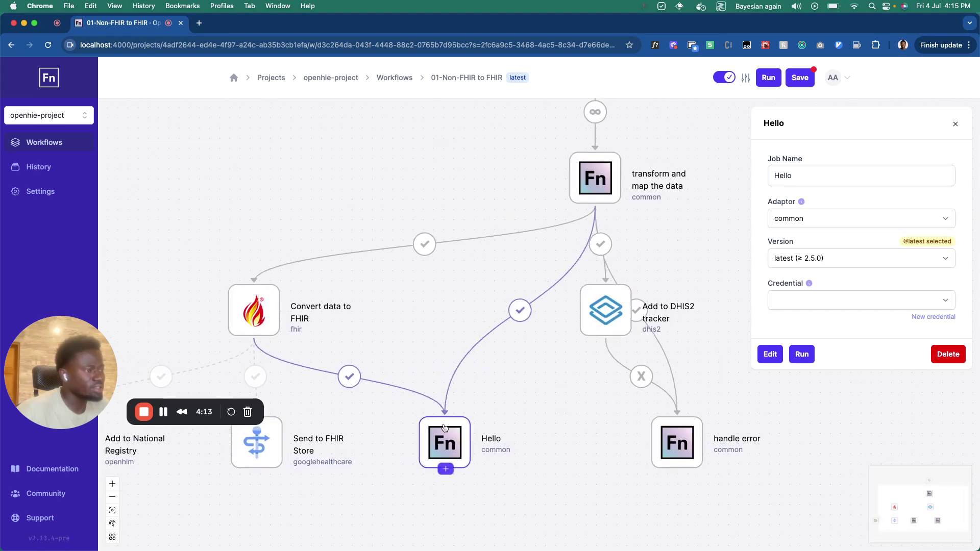
{"action": "left_click_drag", "start_coordinate": [607, 412], "coordinate": [519, 390]}
{"action": "mouse_move", "coordinate": [603, 301]}
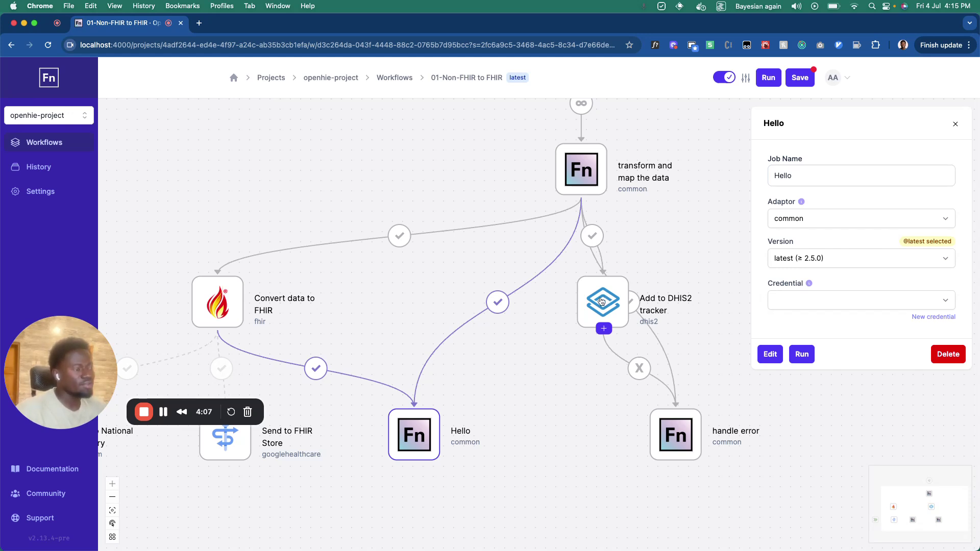
{"action": "left_click", "coordinate": [642, 246]}
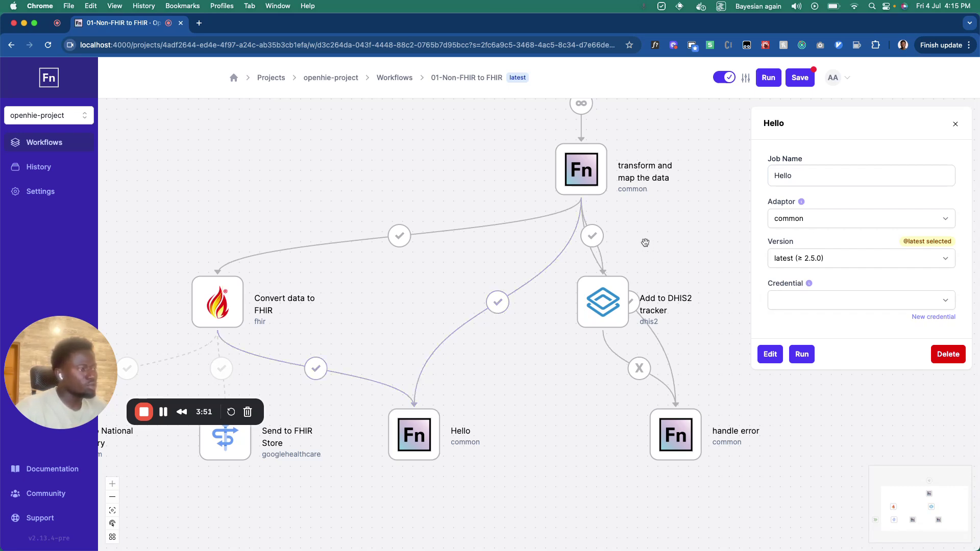
Spread out the Add to DHIS2 tracker, handle error, Convert data to FHIR and Hello steps in manual layout and save the workflow.
{"action": "scroll", "coordinate": [644, 237], "scroll_direction": "down", "scroll_amount": 5}
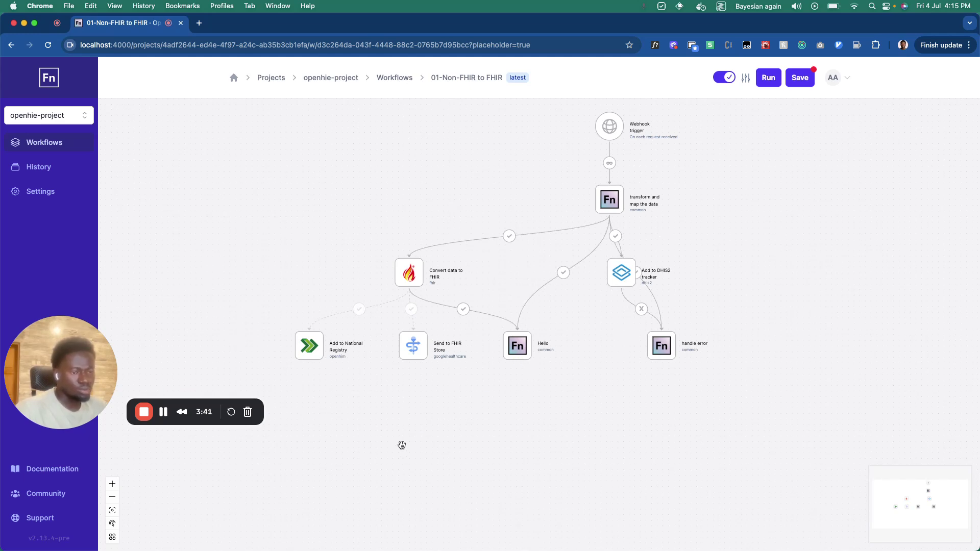
{"action": "left_click", "coordinate": [112, 525]}
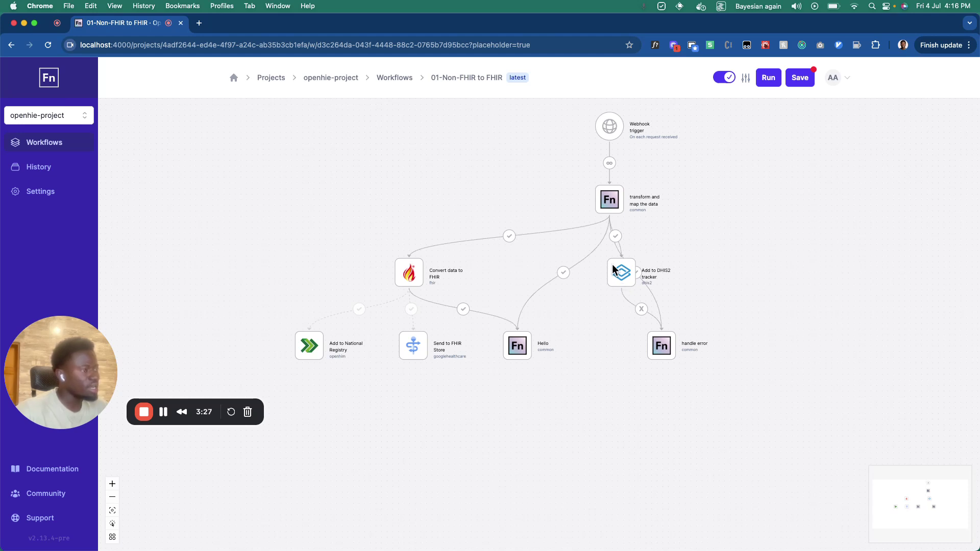
{"action": "mouse_move", "coordinate": [621, 273]}
{"action": "left_click_drag", "start_coordinate": [621, 272], "coordinate": [698, 263]}
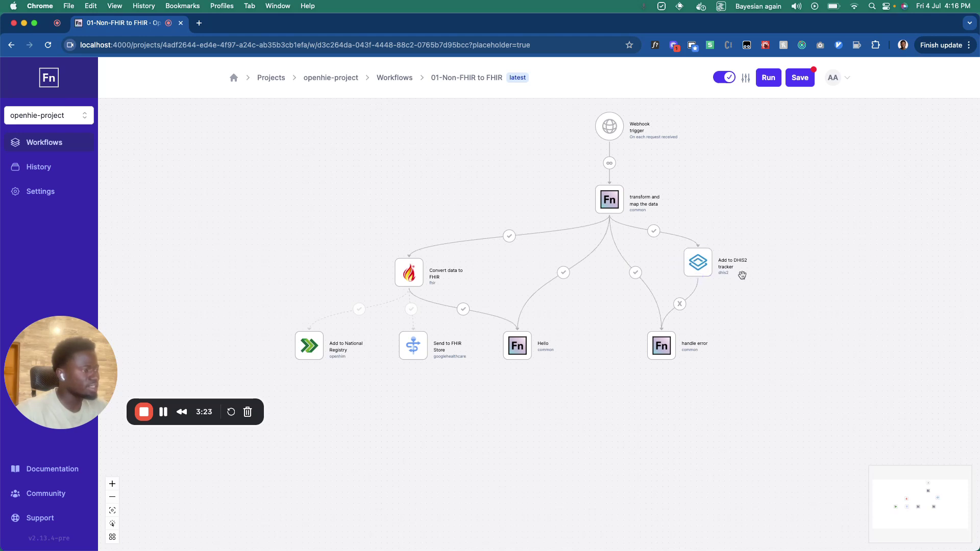
{"action": "left_click_drag", "start_coordinate": [660, 348], "coordinate": [624, 345]}
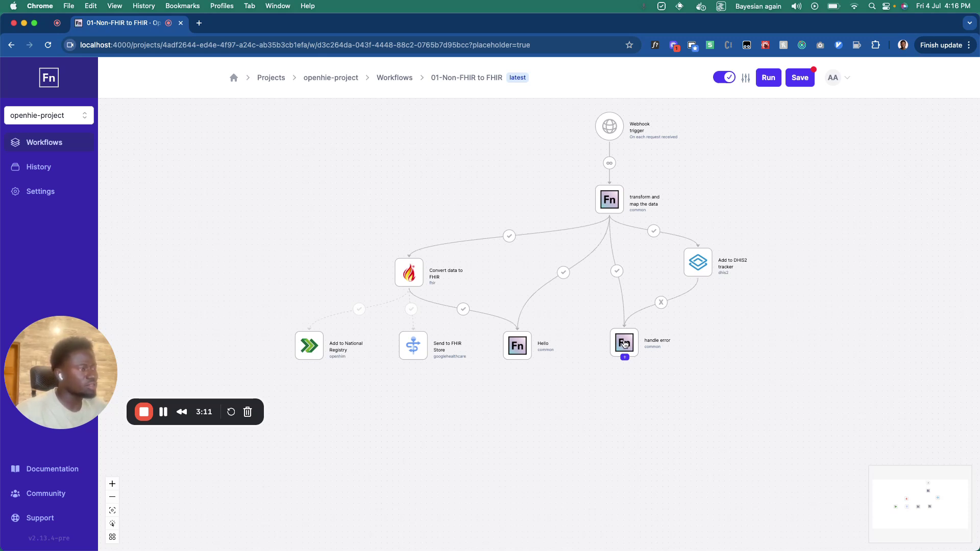
{"action": "left_click_drag", "start_coordinate": [405, 269], "coordinate": [449, 254]}
{"action": "left_click_drag", "start_coordinate": [516, 347], "coordinate": [519, 354]}
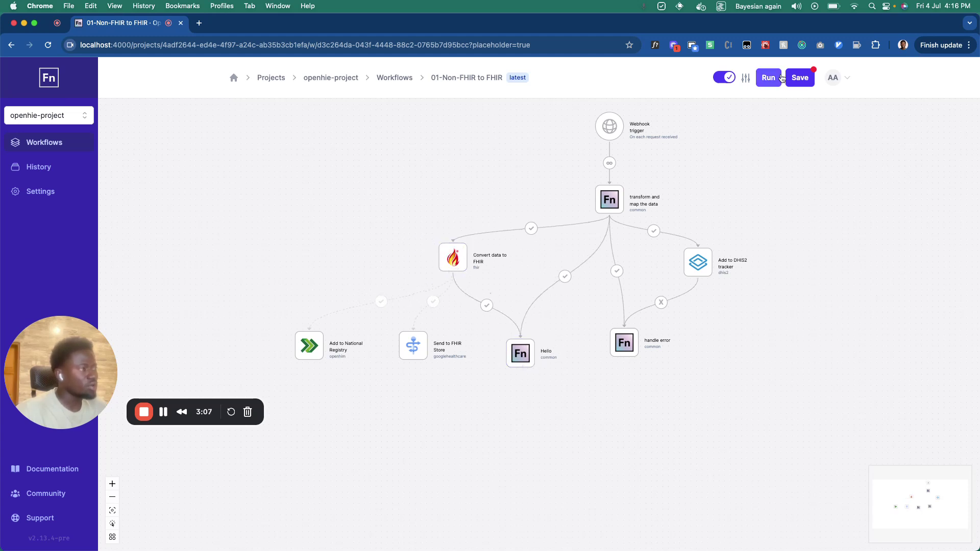
{"action": "left_click", "coordinate": [797, 77]}
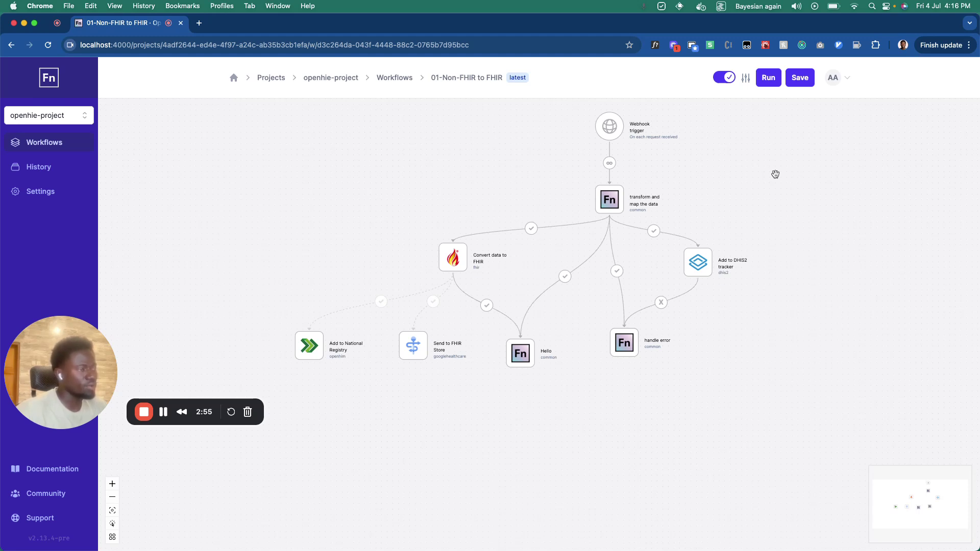
Review the custom and existing input options for a run from the trigger, including saved input 2919fe9a, without starting the run.
{"action": "left_click", "coordinate": [769, 82]}
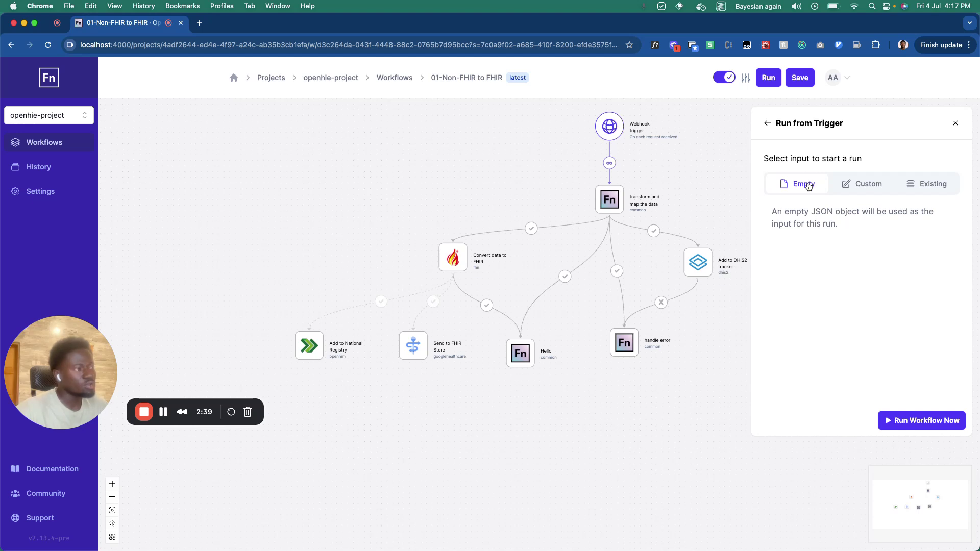
{"action": "left_click", "coordinate": [861, 187]}
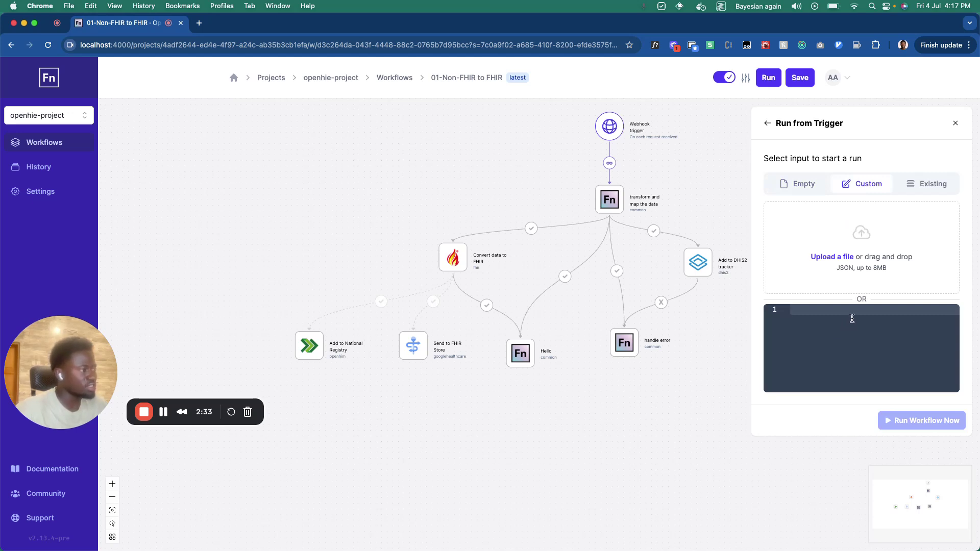
{"action": "left_click", "coordinate": [929, 186]}
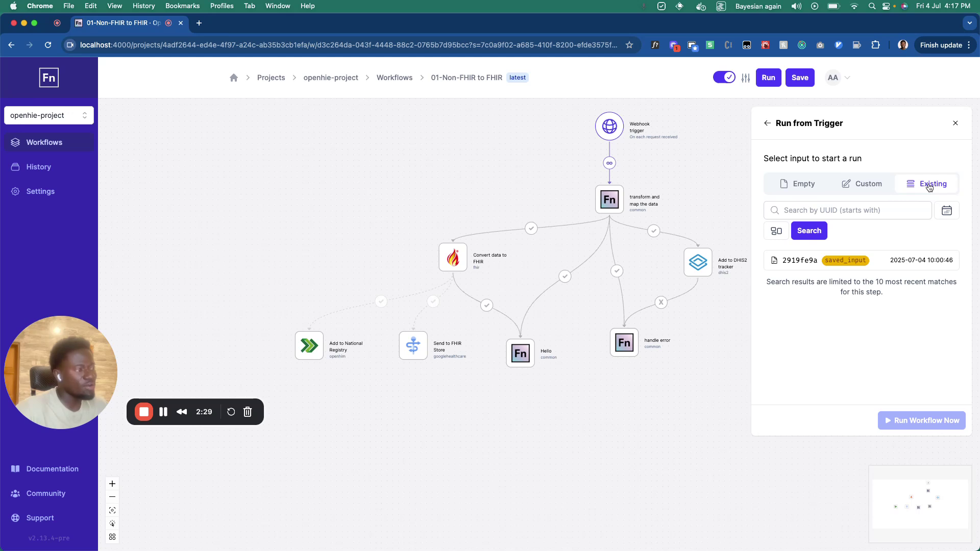
{"action": "left_click", "coordinate": [893, 261]}
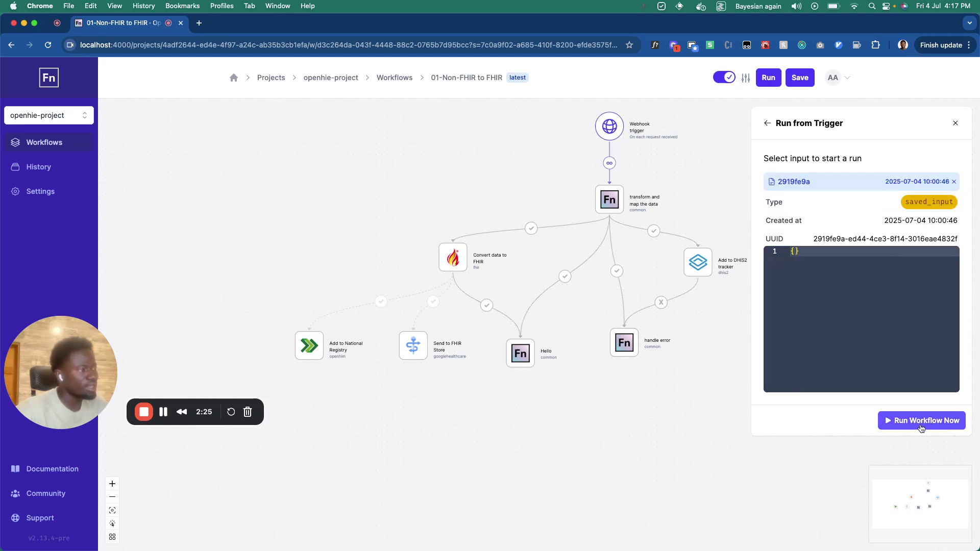
{"action": "left_click", "coordinate": [956, 125]}
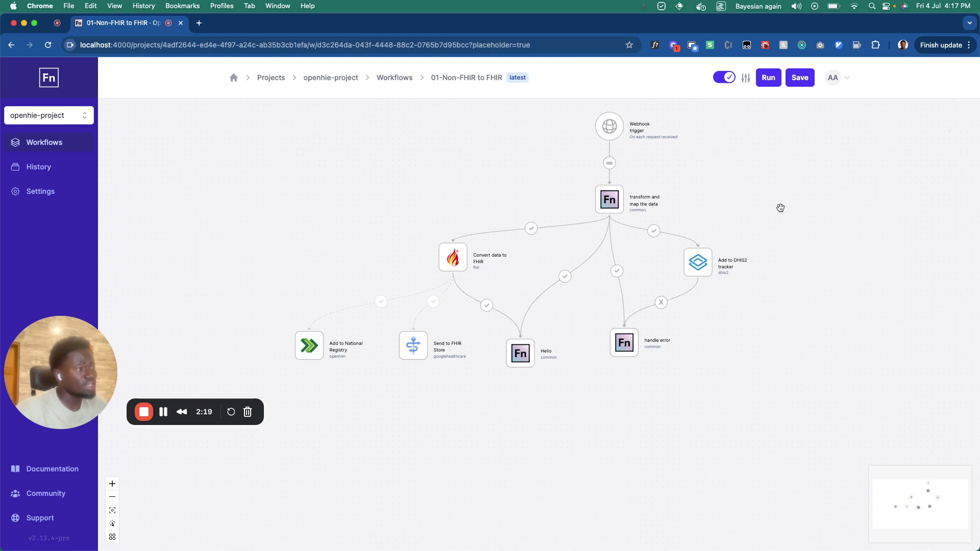
Run the workflow from the Add to DHIS2 tracker step using the existing saved input af3eeaa9.
{"action": "mouse_move", "coordinate": [699, 260]}
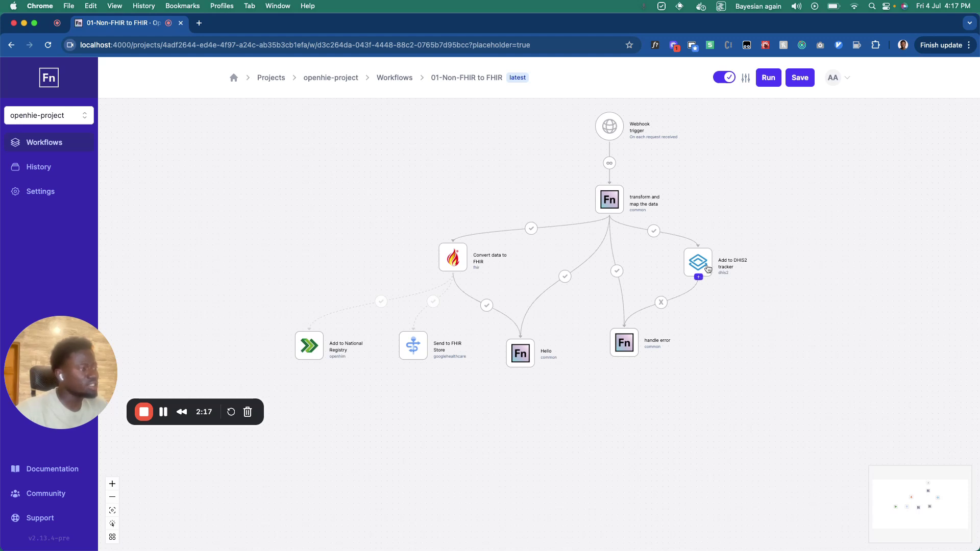
{"action": "left_click", "coordinate": [699, 262]}
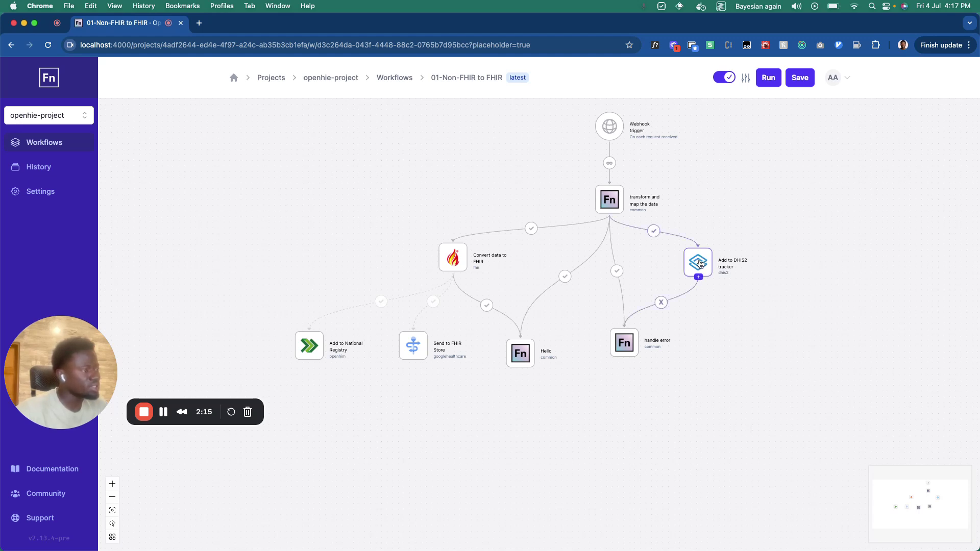
{"action": "left_click", "coordinate": [632, 334]}
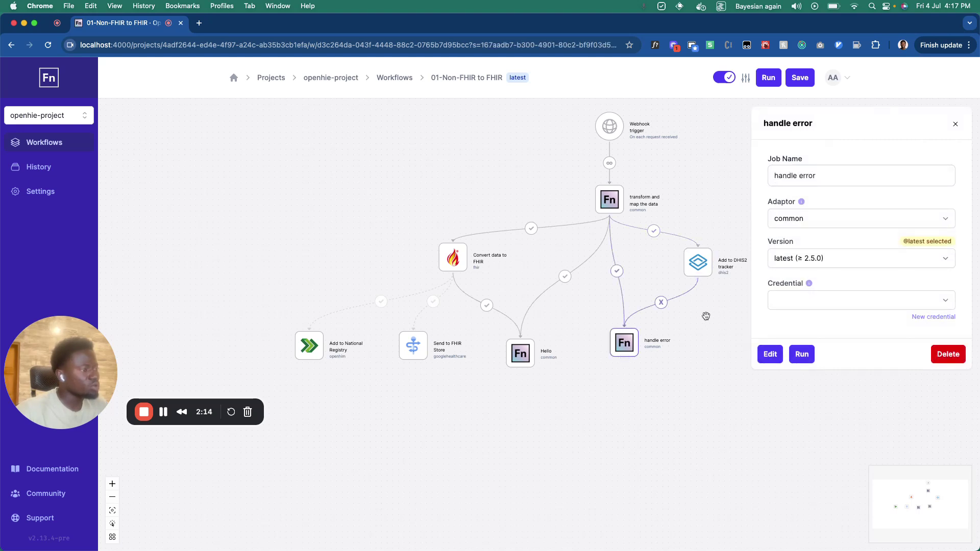
{"action": "left_click", "coordinate": [700, 262]}
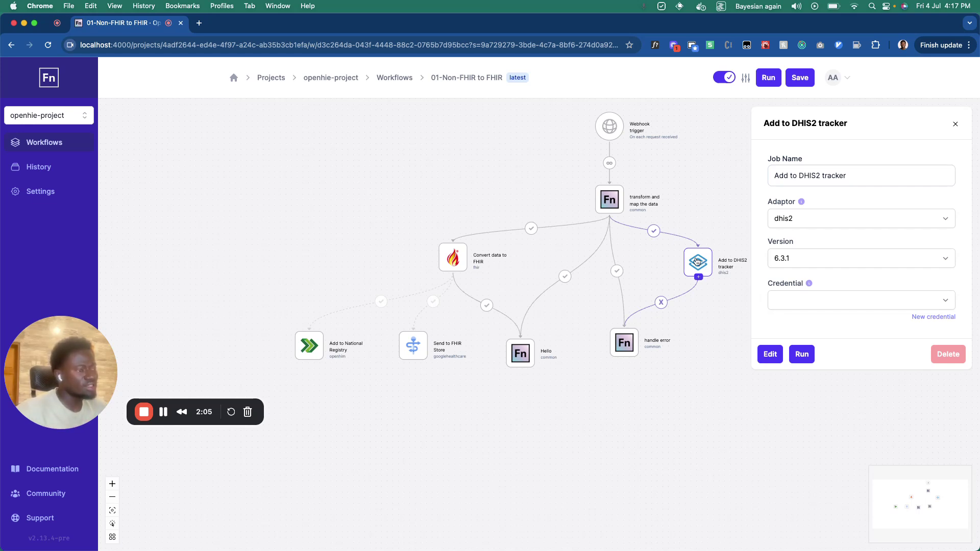
{"action": "left_click", "coordinate": [802, 360]}
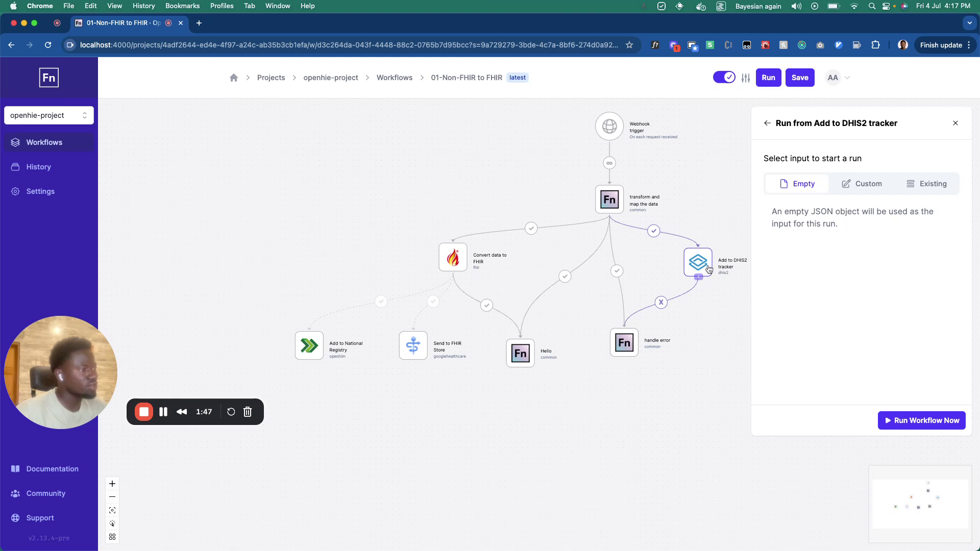
{"action": "left_click", "coordinate": [863, 188]}
{"action": "left_click", "coordinate": [928, 185]}
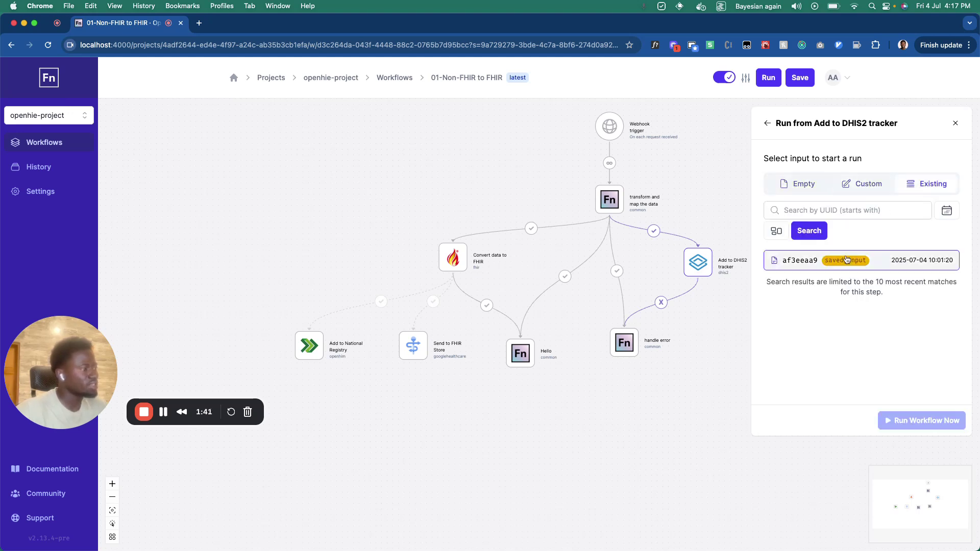
{"action": "left_click", "coordinate": [852, 262]}
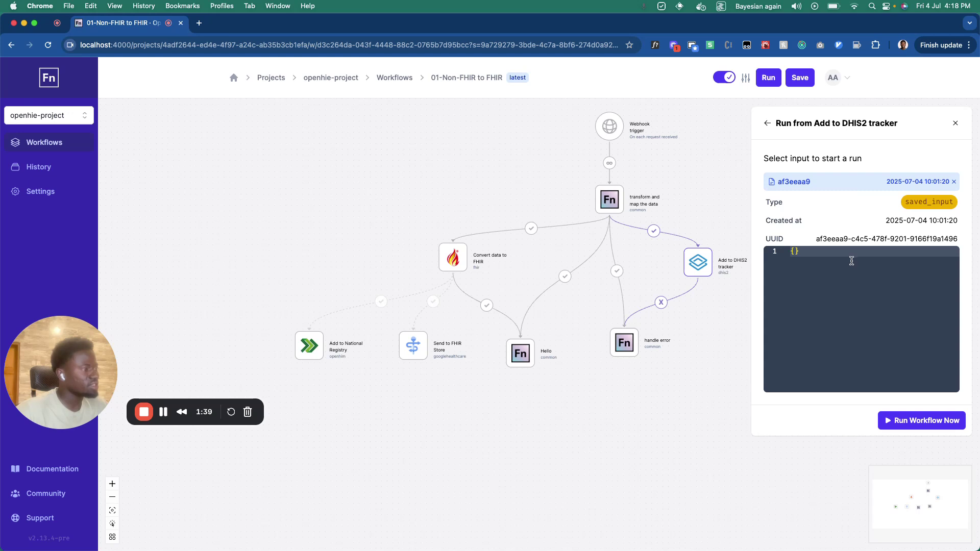
{"action": "left_click", "coordinate": [919, 424]}
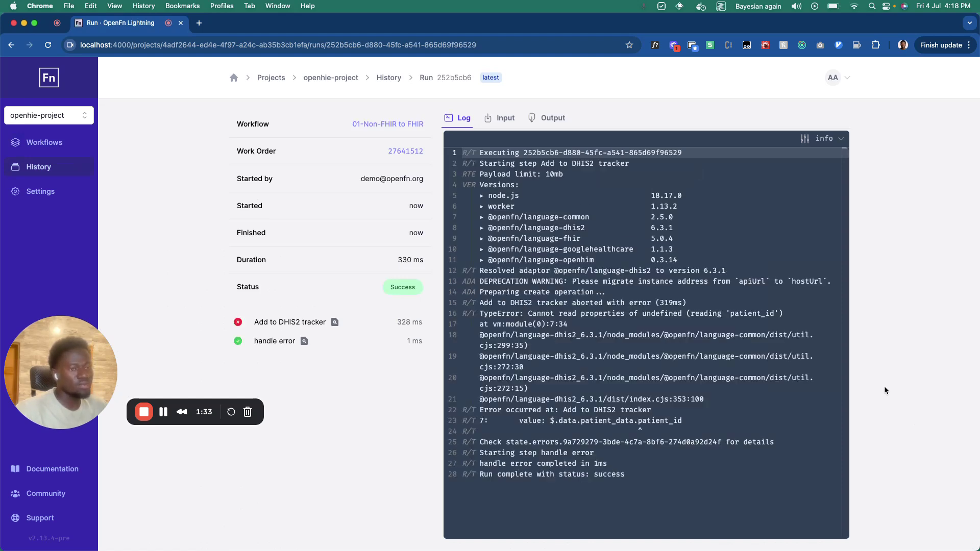
Return from the run's log page to the 01-Non-FHIR to FHIR workflow canvas.
{"action": "left_click", "coordinate": [289, 312]}
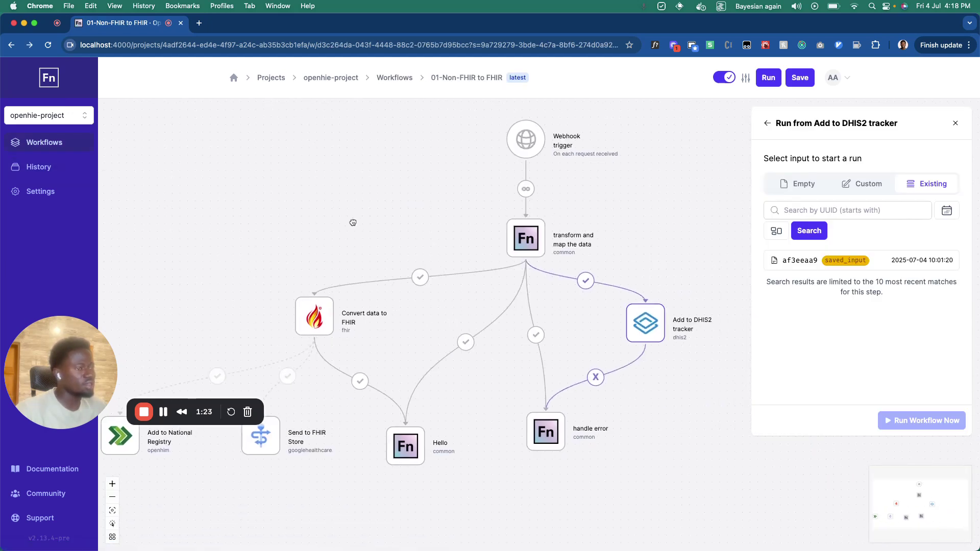
{"action": "left_click_drag", "start_coordinate": [352, 223], "coordinate": [366, 222]}
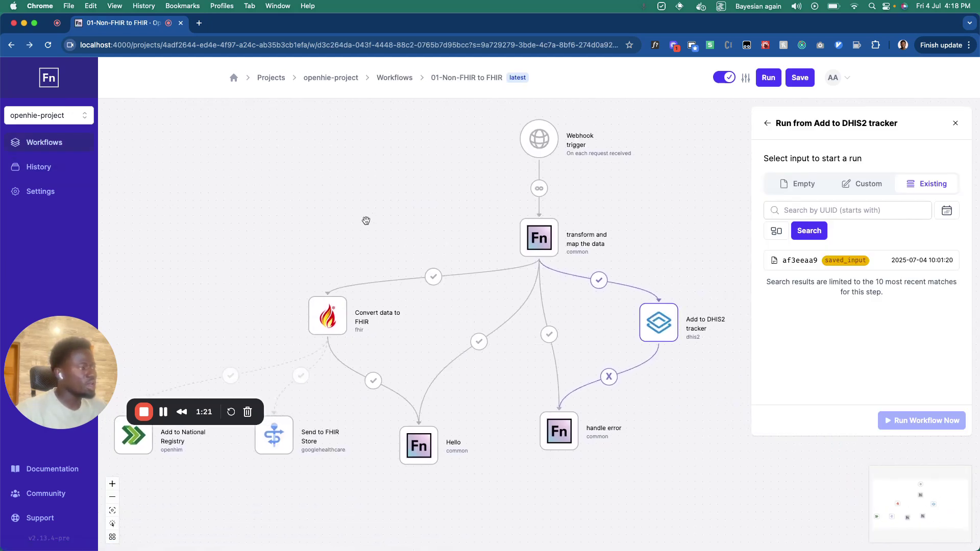